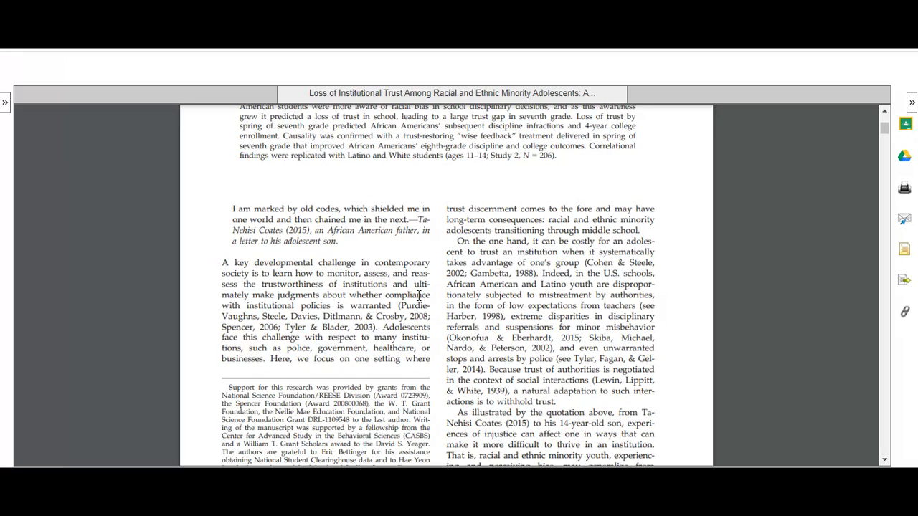
# Step: Skim the article from its introduction to page 671 and highlight the Discussion heading
pyautogui.scroll(-15, 420, 295)
pyautogui.scroll(-3, 401, 331)
pyautogui.scroll(-15, 401, 331)
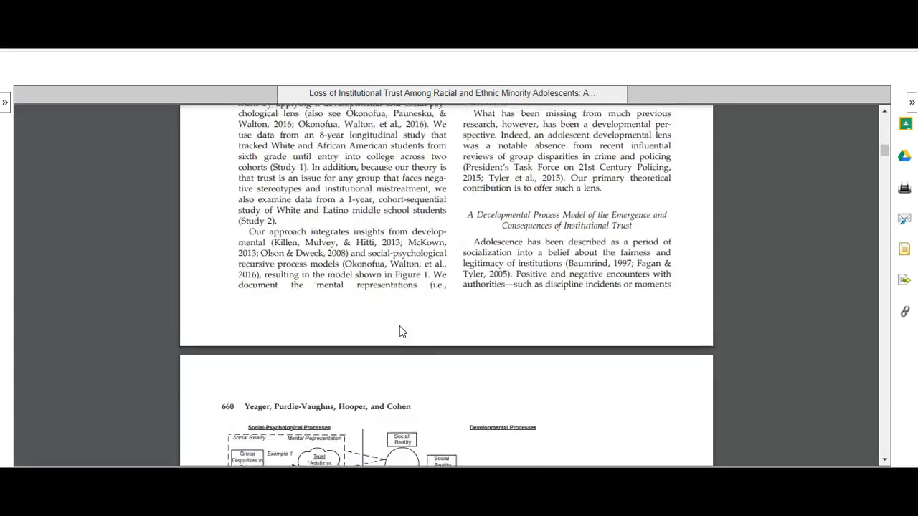
pyautogui.scroll(-15, 402, 331)
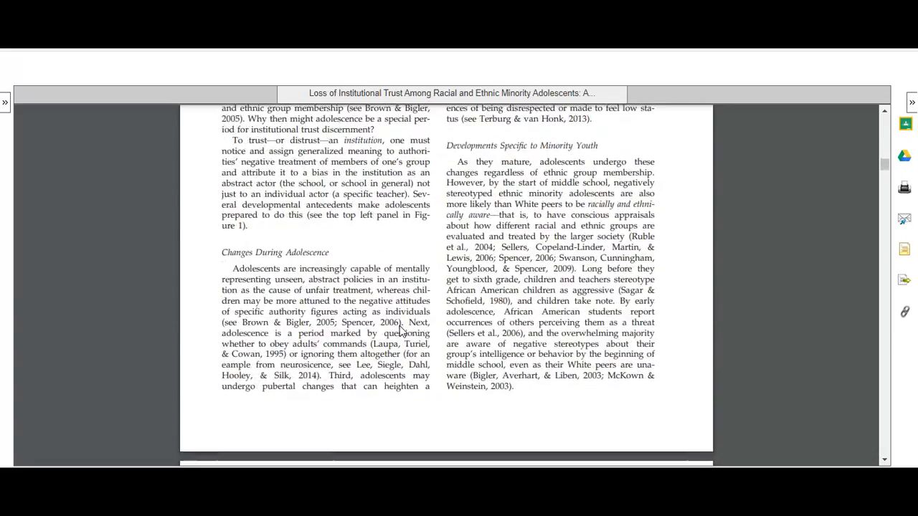
pyautogui.scroll(-15, 401, 332)
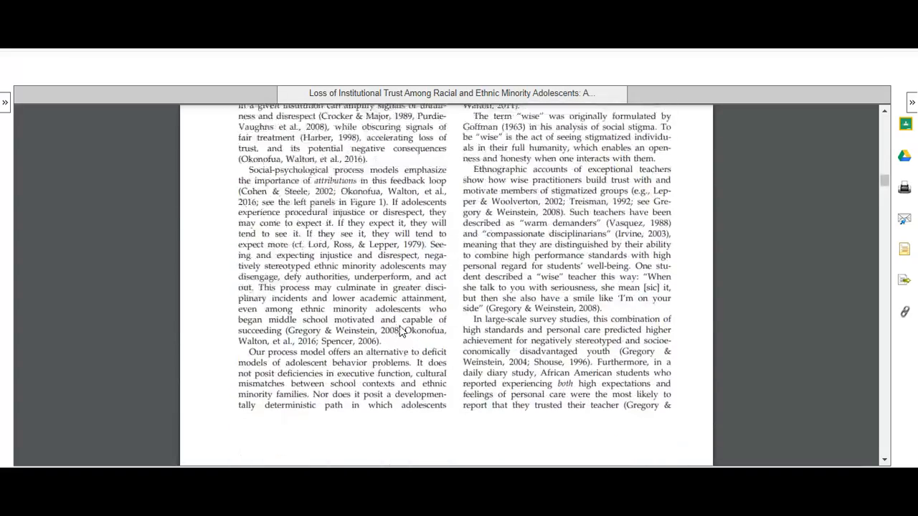
pyautogui.scroll(-15, 401, 331)
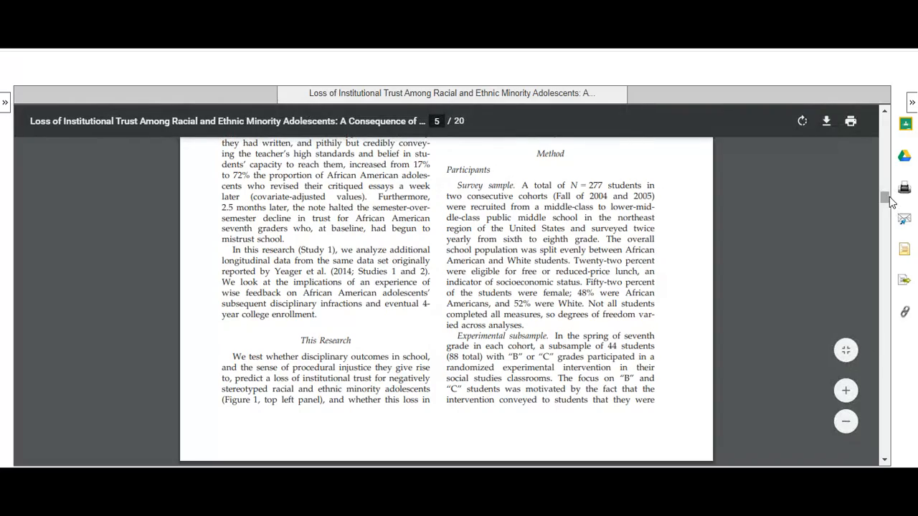
pyautogui.moveTo(885, 197); pyautogui.dragTo(897, 349)
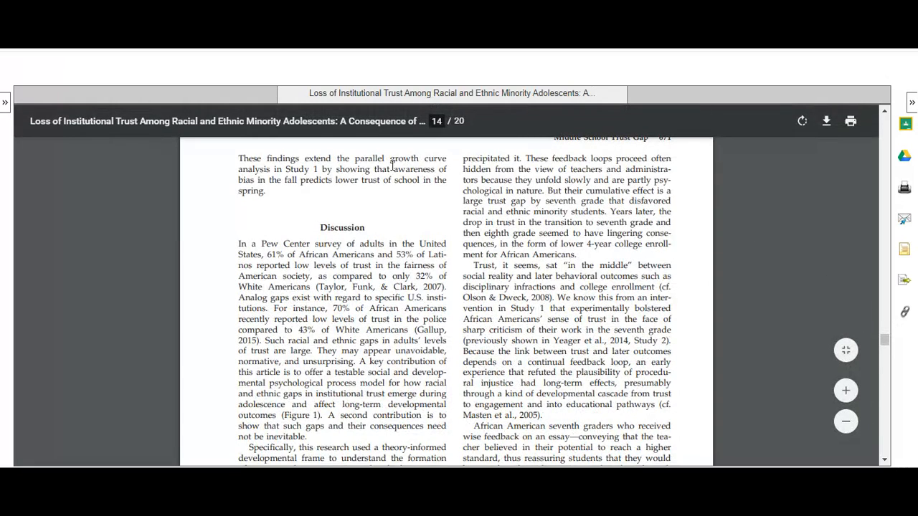
pyautogui.moveTo(366, 228); pyautogui.dragTo(313, 229)
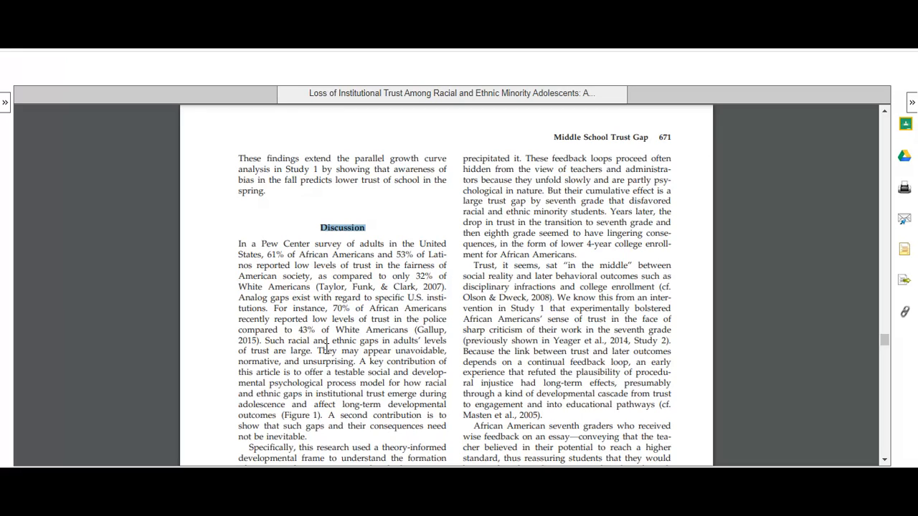
# Step: Find the Limitations and Future Directions section on page 672 and mark its heading and the paragraph before it
pyautogui.scroll(-5, 324, 361)
pyautogui.scroll(-4, 323, 363)
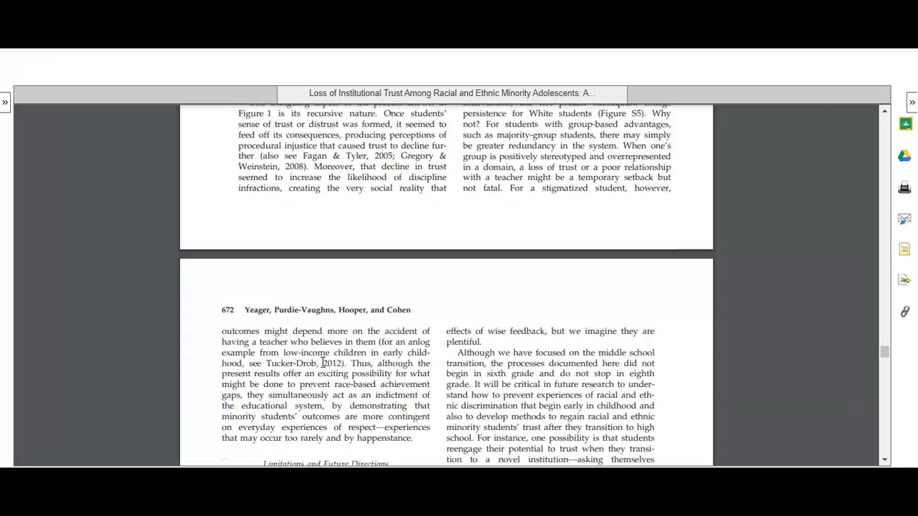
pyautogui.moveTo(393, 330); pyautogui.dragTo(280, 332)
pyautogui.doubleClick(280, 331)
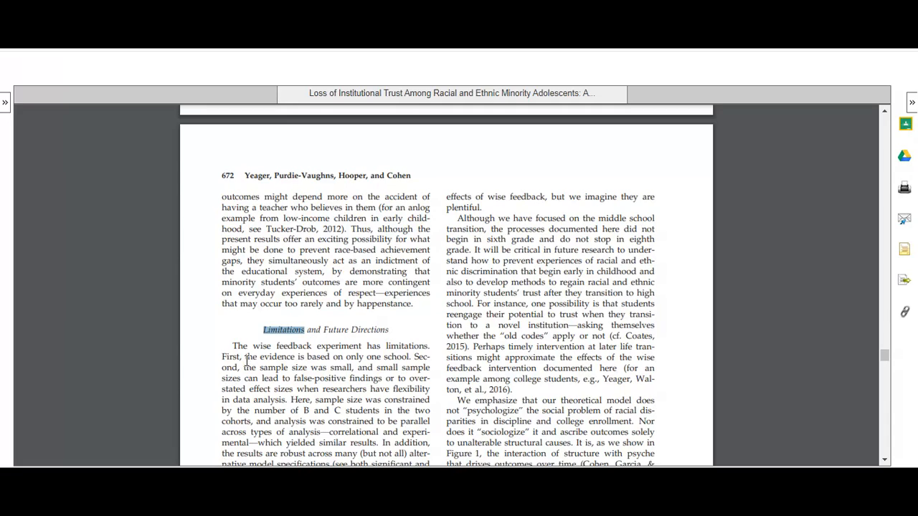
pyautogui.click(254, 351)
pyautogui.scroll(5, 337, 228)
pyautogui.moveTo(336, 229); pyautogui.dragTo(229, 196)
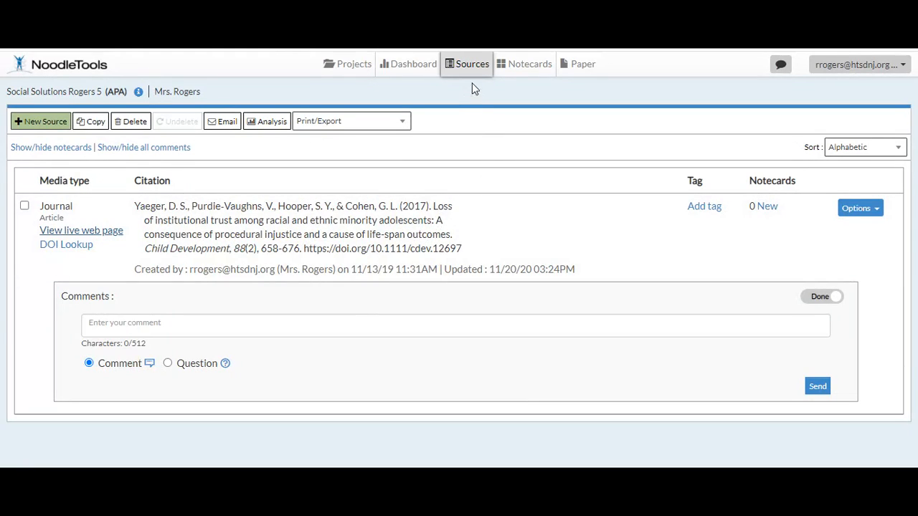
# Step: Open the journal article's citation in NoodleTools for editing and paste the prepared study summary as its annotation
pyautogui.click(150, 203)
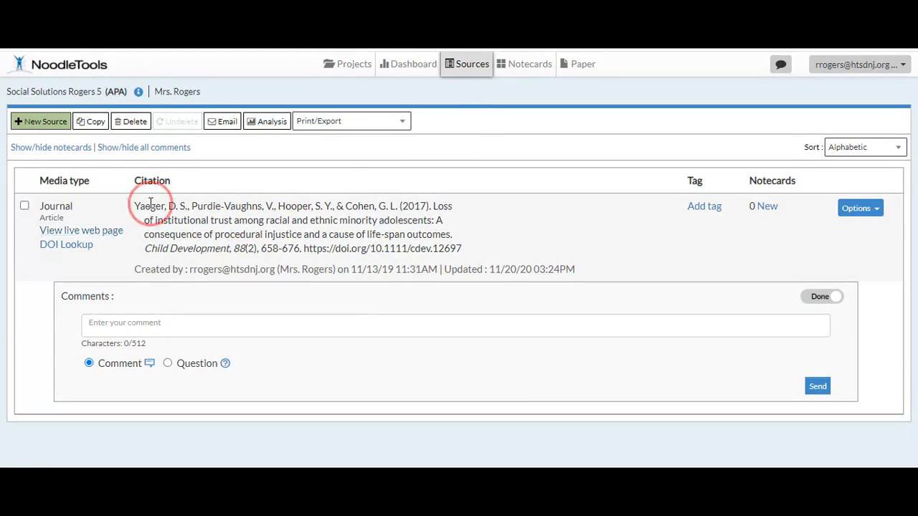
pyautogui.click(876, 210)
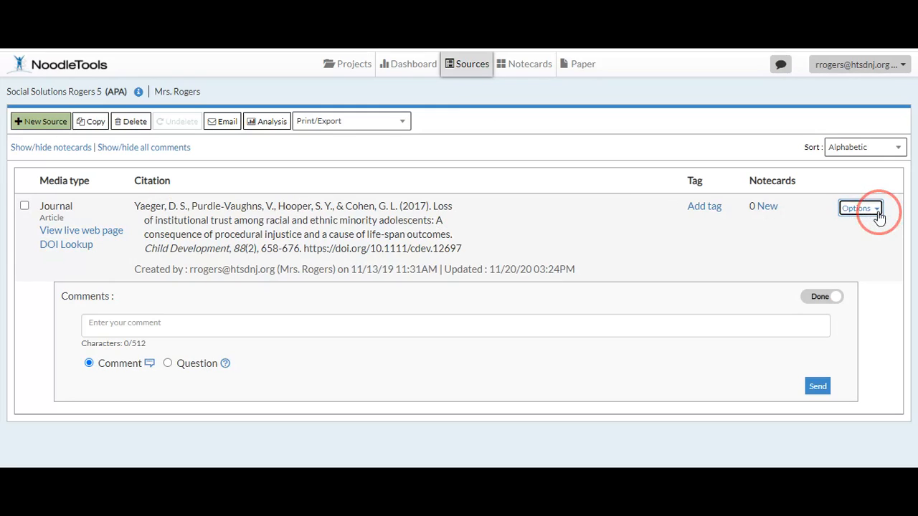
pyautogui.click(820, 231)
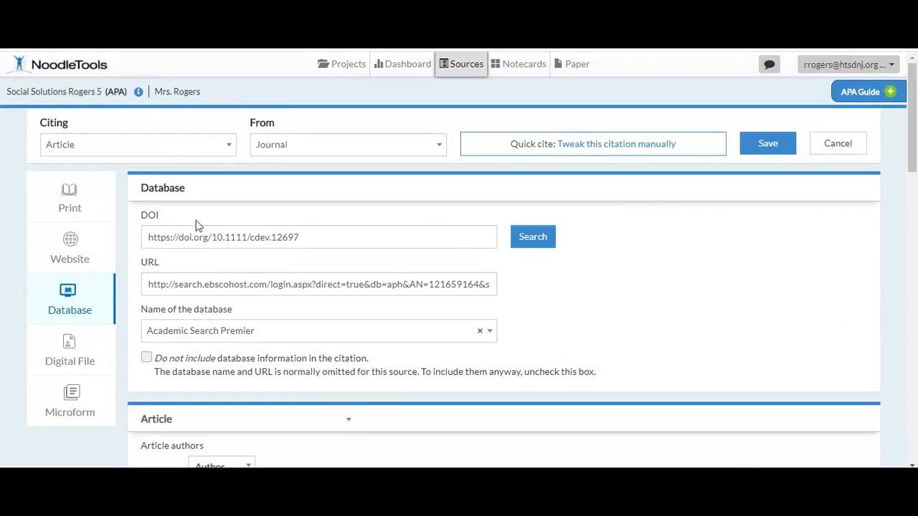
pyautogui.scroll(-1, 199, 215)
pyautogui.scroll(-6, 199, 218)
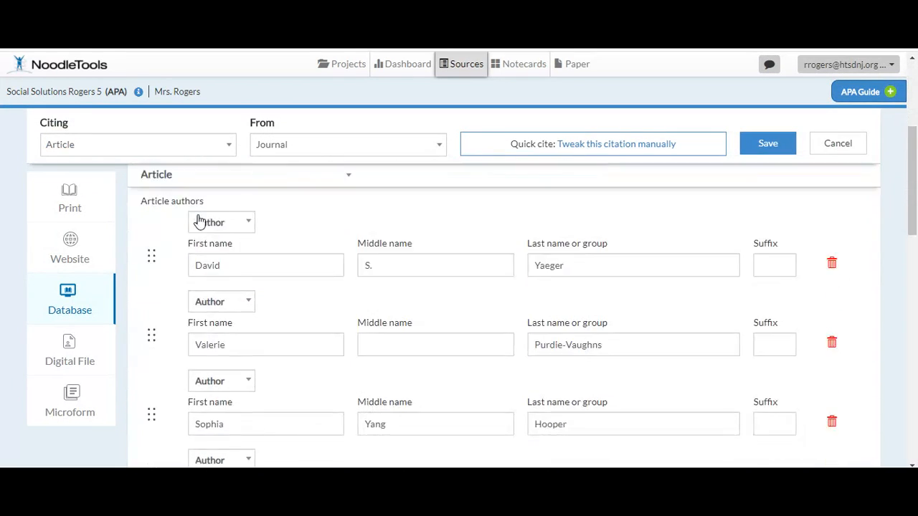
pyautogui.scroll(-7, 199, 223)
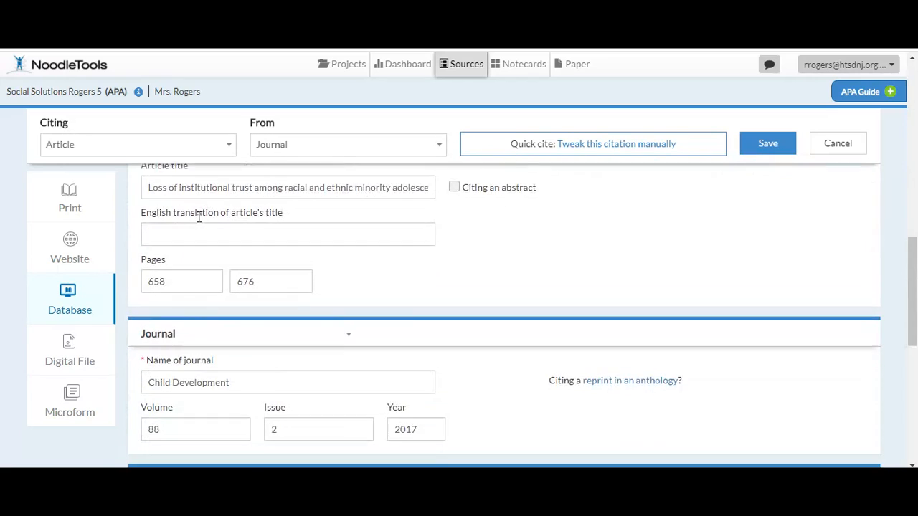
pyautogui.scroll(-2, 199, 222)
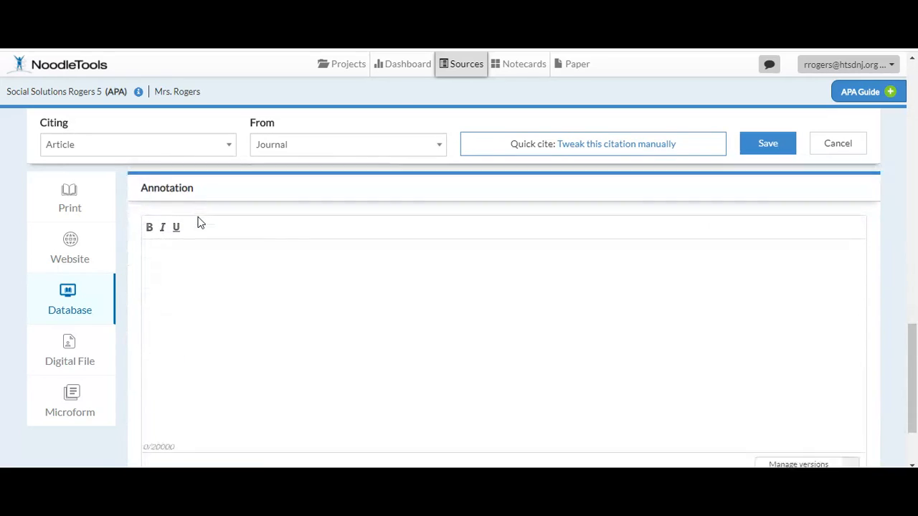
pyautogui.click(165, 195)
pyautogui.click(161, 247)
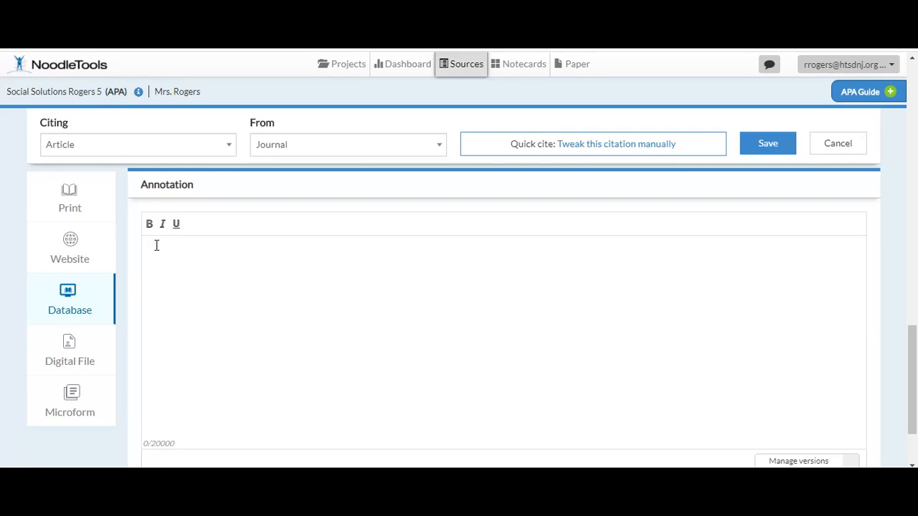
pyautogui.write("In this study of middle and high school students, the authors found that racial and ethnic minority students' trust in educators and school fell each year. The authors linked this growing distrust with an increase int he students' awareness or perception of bias or systematic discrimination in school discipline (Yaeger et al., 2017, p. 671). These findings support my thesis about the causes of student disillusionment and disengagement in schools in response to school structure and their personal experiences with school policy/policing.")
# Step: Review the annotation by highlighting its parenthetical in-text citation for p. 671 and the summary sentences leading up to it
pyautogui.click(619, 291)
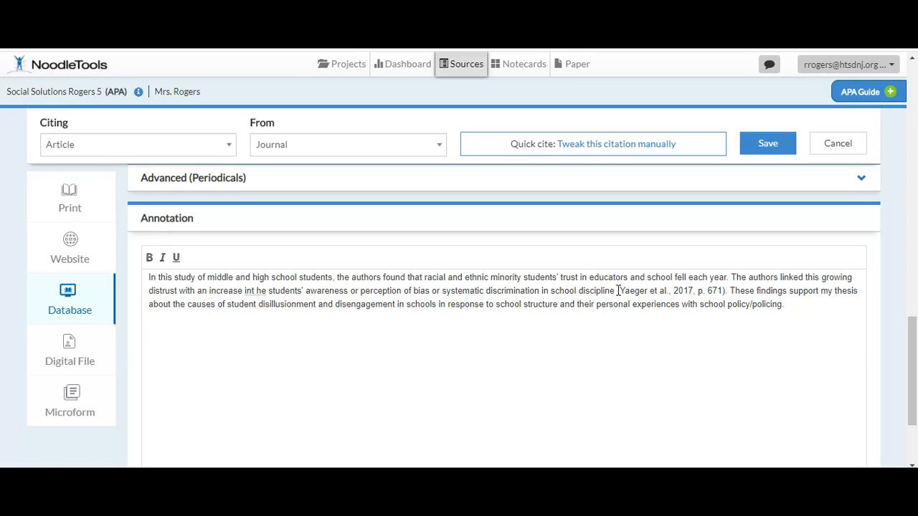
pyautogui.moveTo(619, 291); pyautogui.dragTo(724, 290)
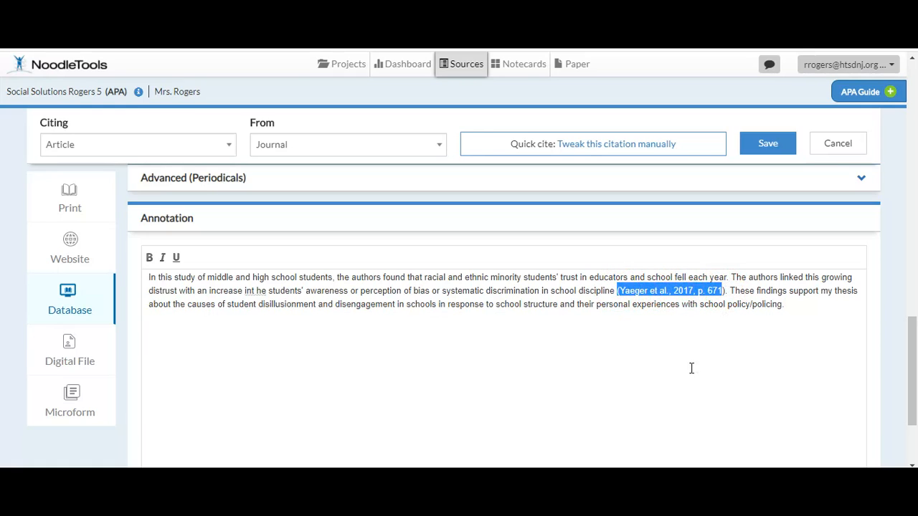
pyautogui.click(787, 304)
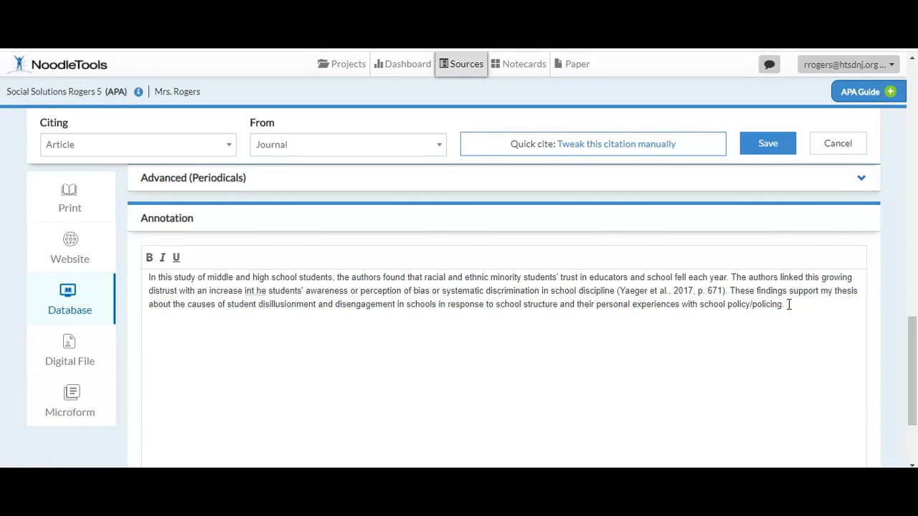
pyautogui.moveTo(725, 291); pyautogui.dragTo(619, 292)
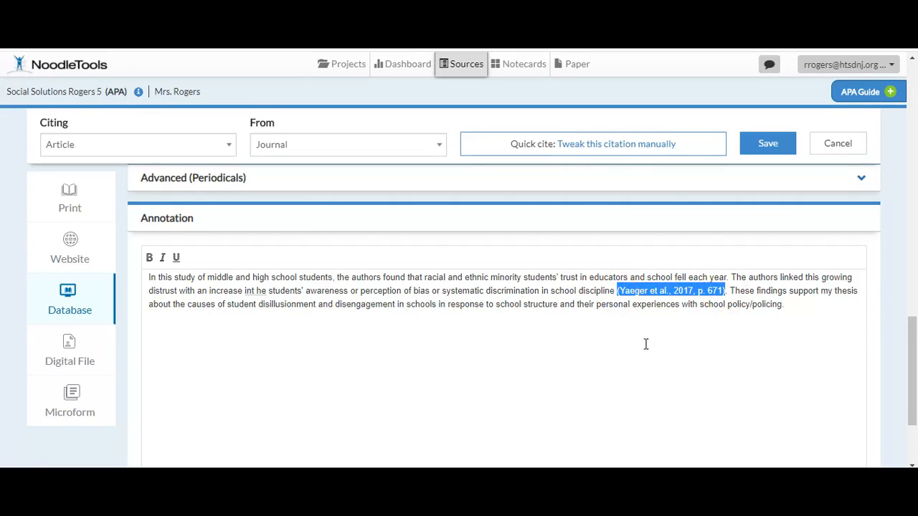
pyautogui.moveTo(727, 291); pyautogui.dragTo(142, 277)
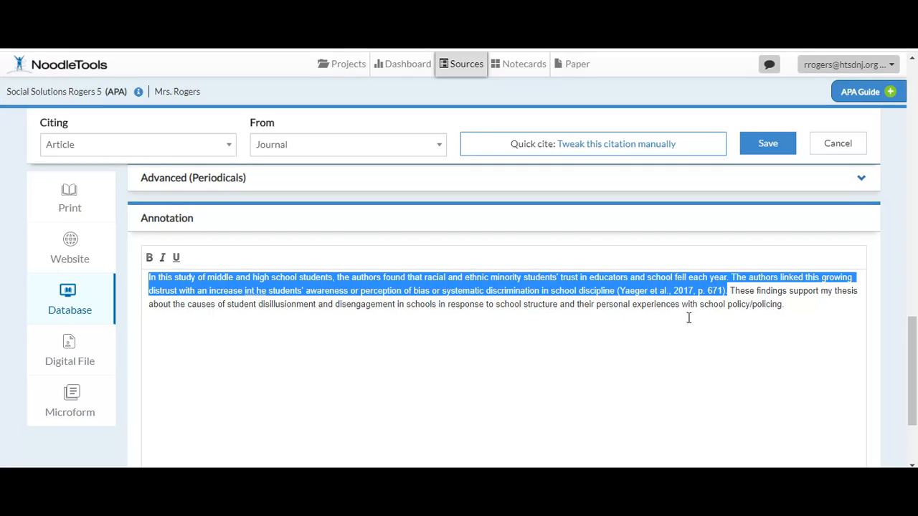
pyautogui.click(796, 305)
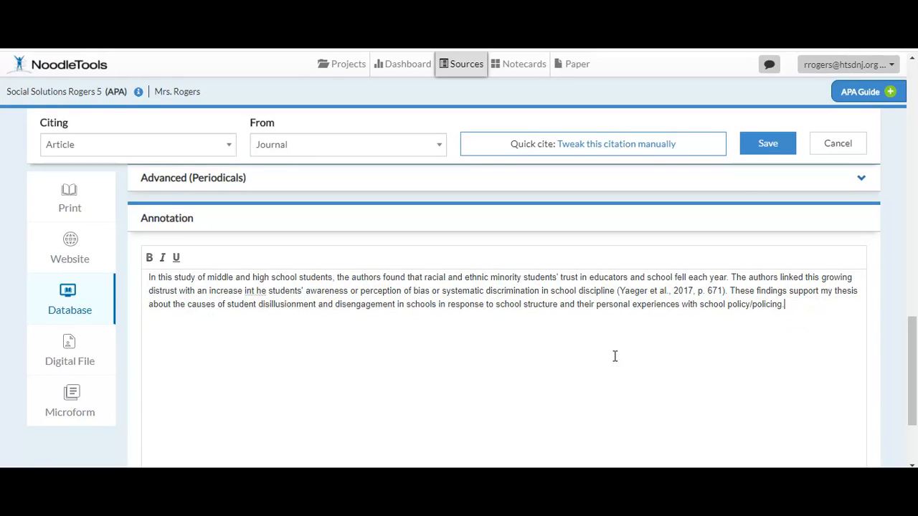
# Step: Save the annotated citation and highlight the annotation text beneath it in the source list
pyautogui.click(768, 145)
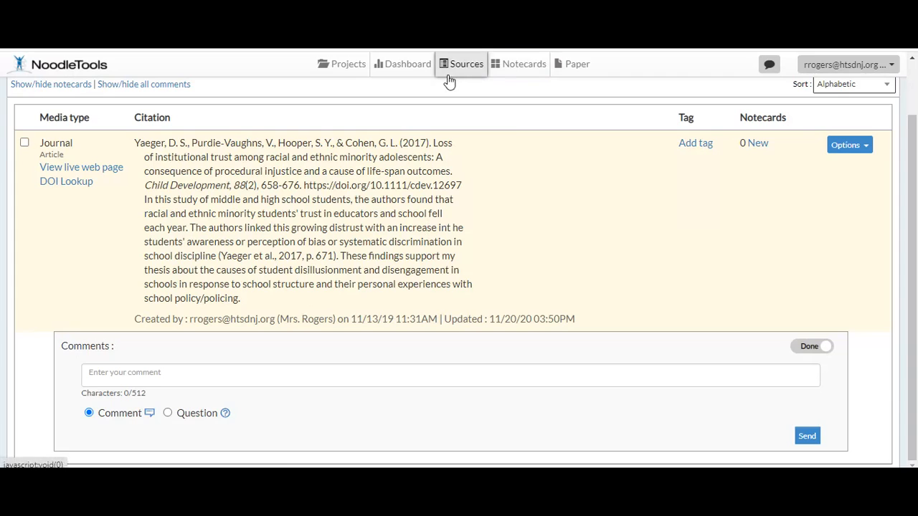
pyautogui.moveTo(244, 301); pyautogui.dragTo(131, 197)
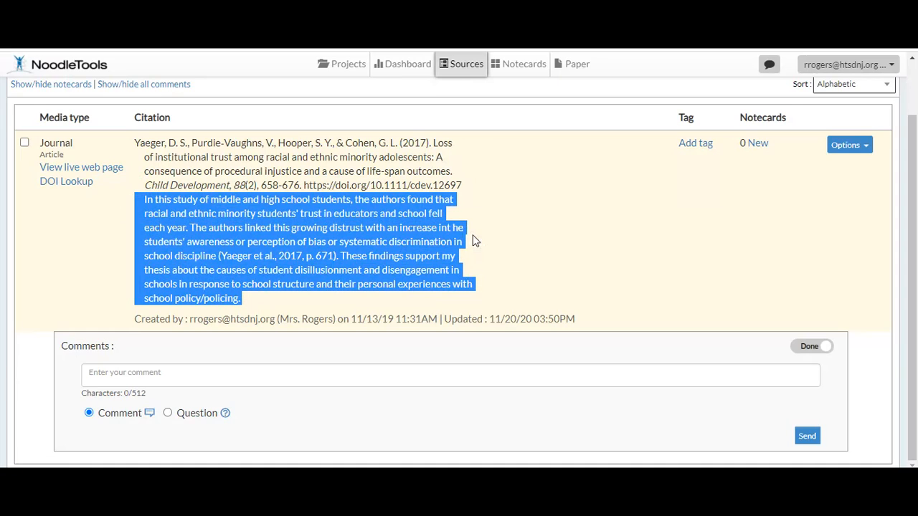
pyautogui.scroll(2, 473, 241)
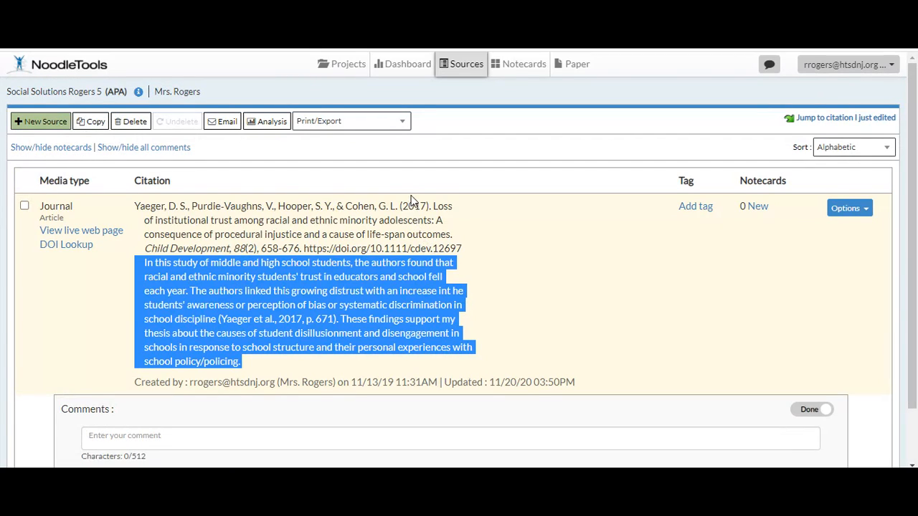
# Step: Set the source list's formatting options to print citations and annotations, and close the options
pyautogui.click(399, 126)
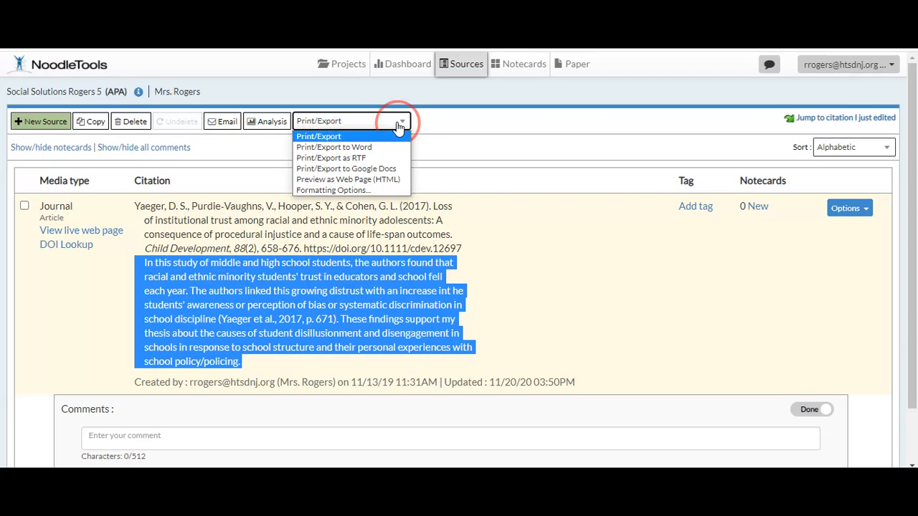
pyautogui.click(350, 190)
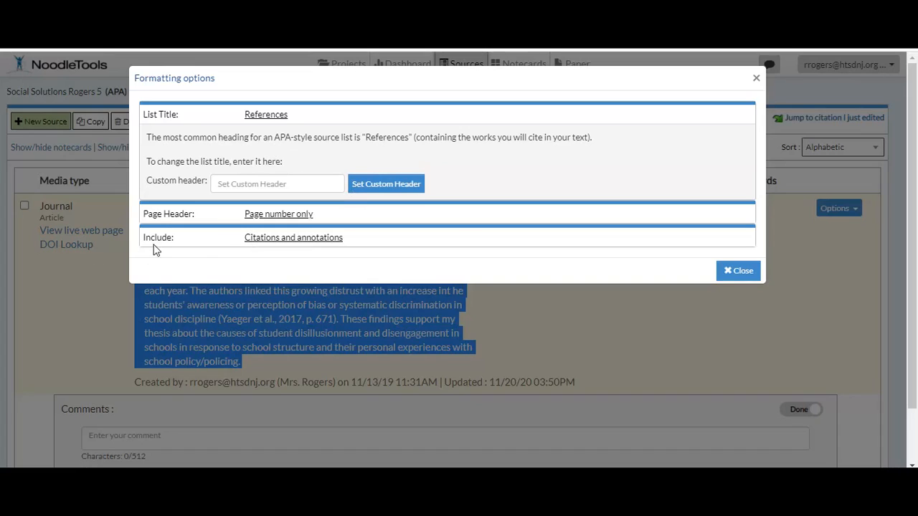
pyautogui.click(154, 249)
pyautogui.click(287, 247)
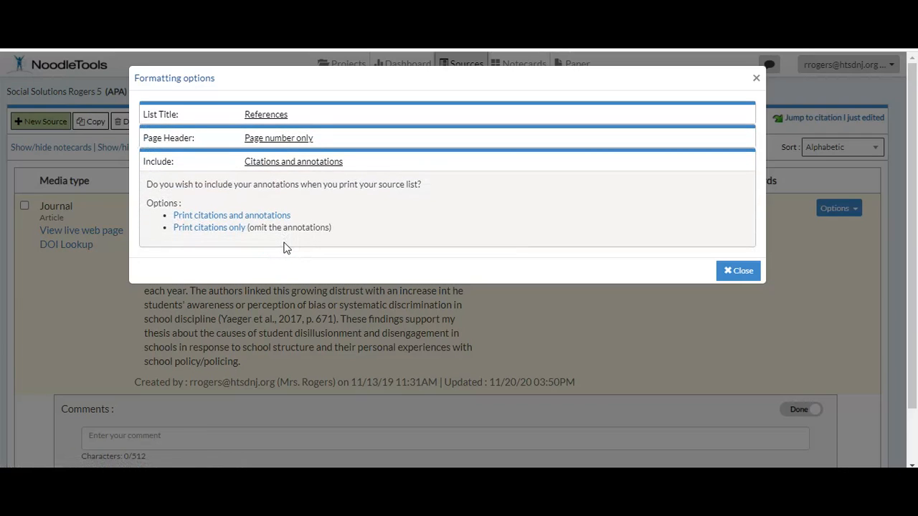
pyautogui.click(204, 220)
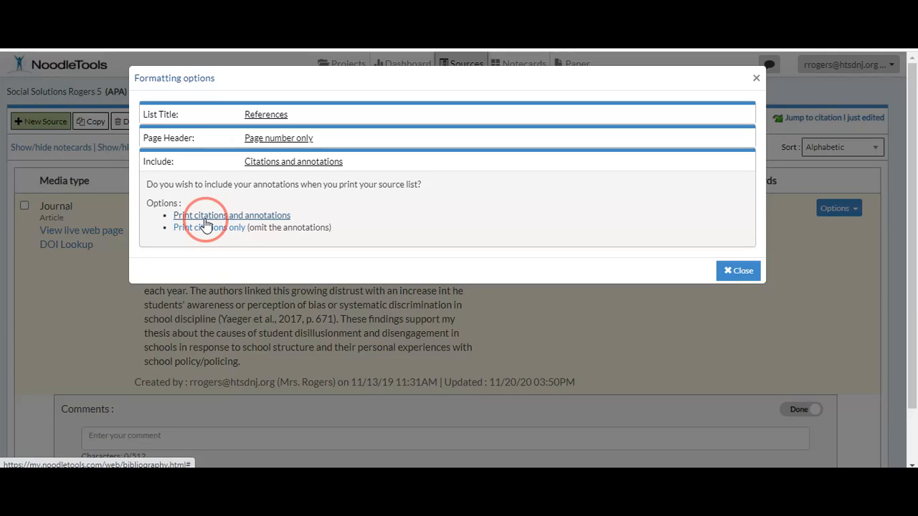
pyautogui.click(739, 272)
# Step: Export the source list to Google Docs and check the indentation of the citation and its annotation
pyautogui.click(398, 123)
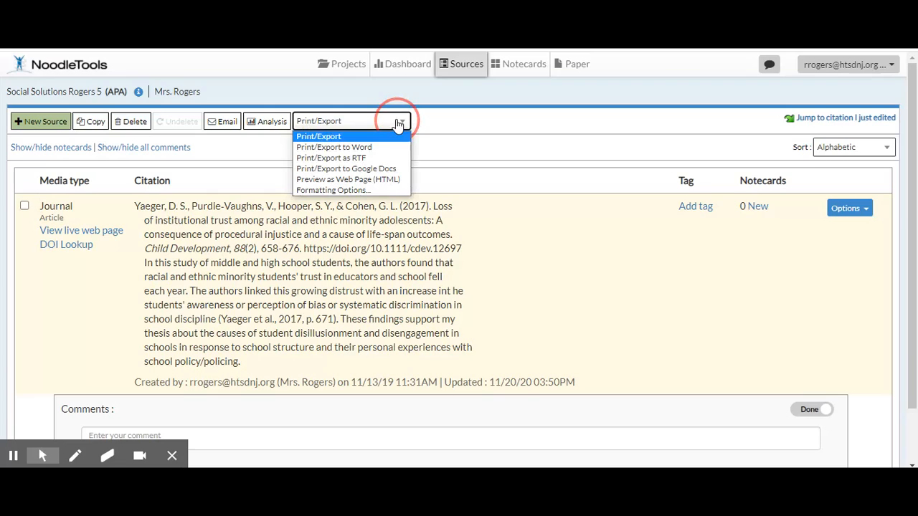
pyautogui.click(372, 169)
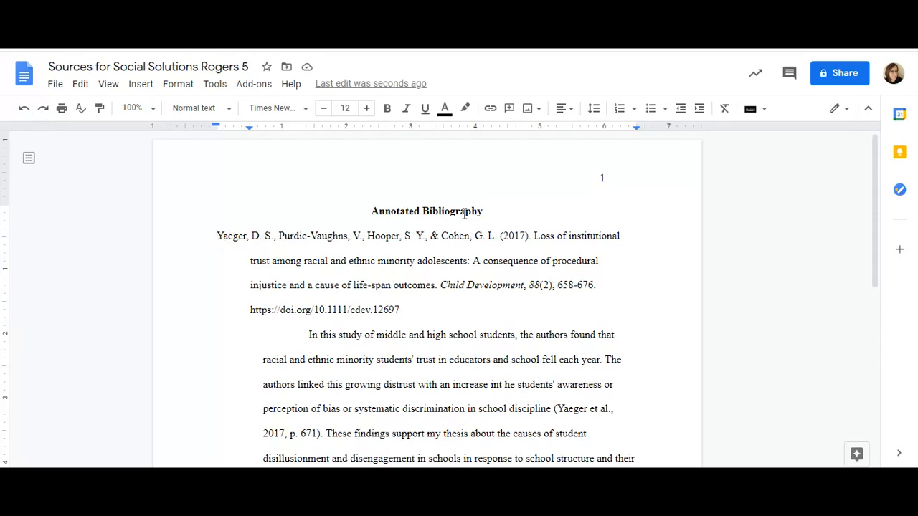
pyautogui.click(218, 237)
pyautogui.click(285, 340)
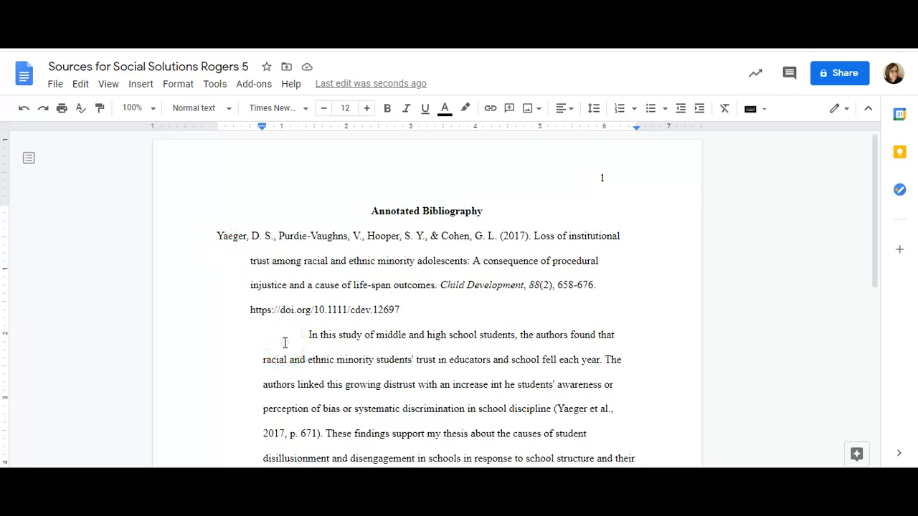